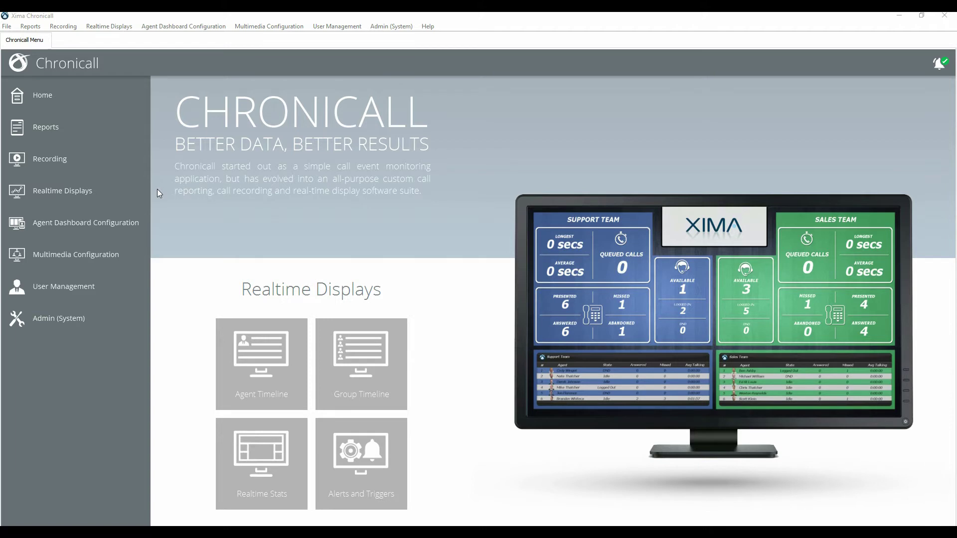
- Open Realtime Stats and switch to the Progress wallboard
left_click(128, 192)
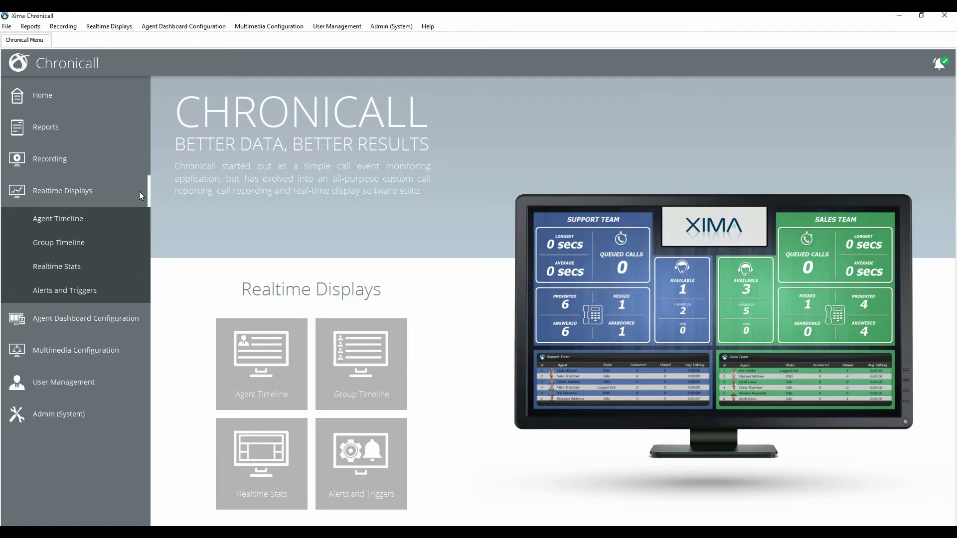
left_click(124, 270)
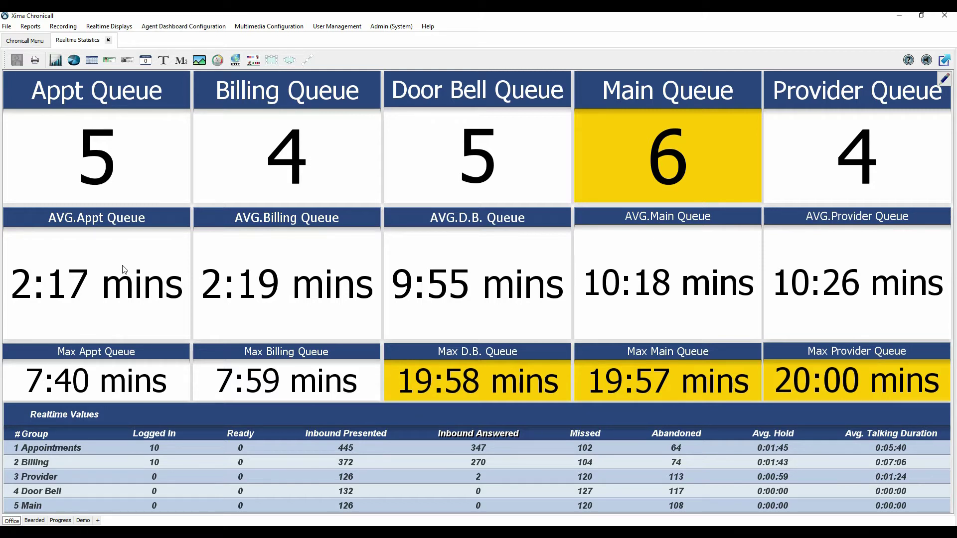
left_click(60, 520)
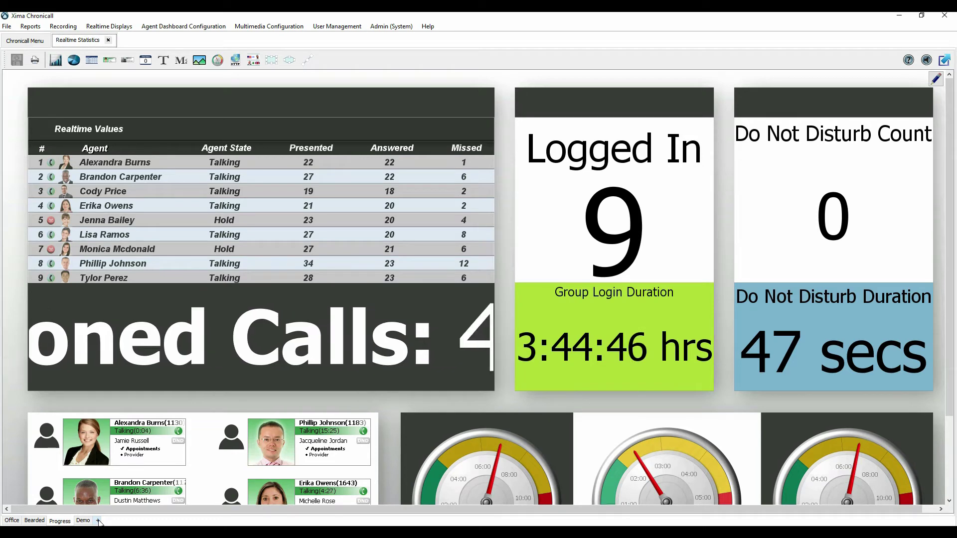
- Add a new wallboard canvas based on the 2 Groups template
left_click(99, 520)
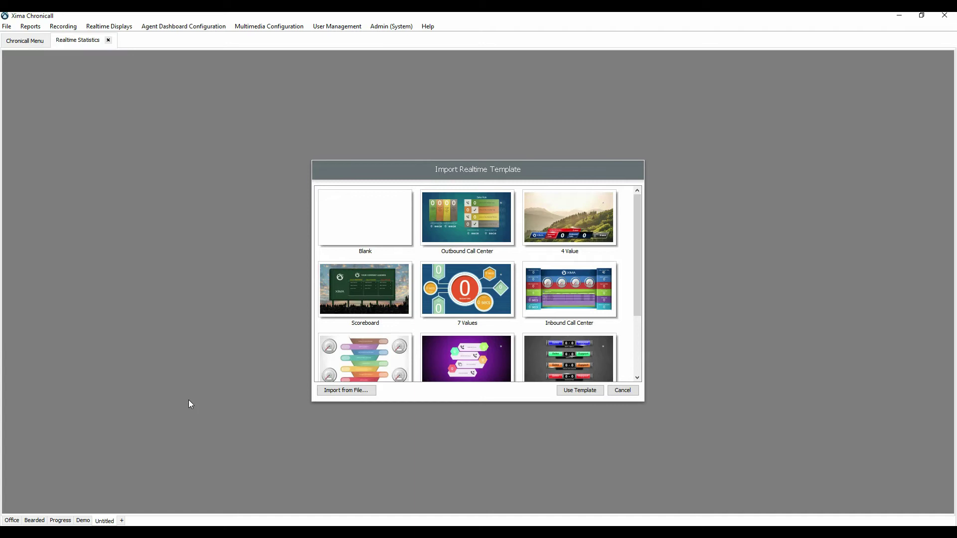
left_click(343, 213)
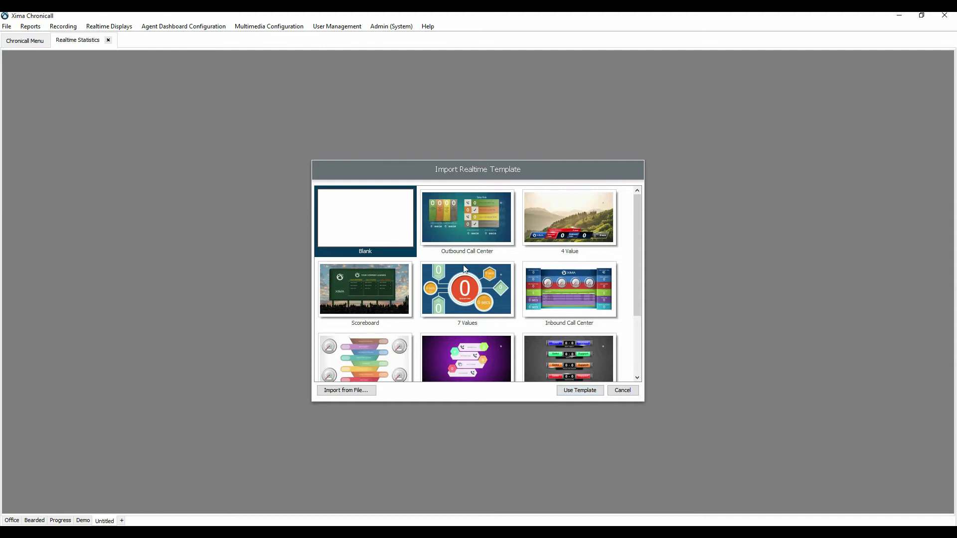
left_click(467, 235)
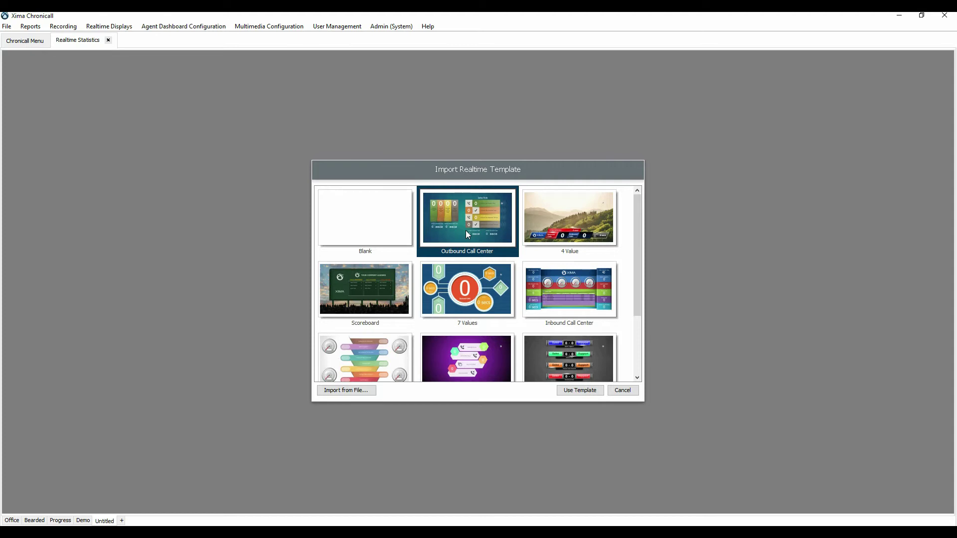
left_click(536, 279)
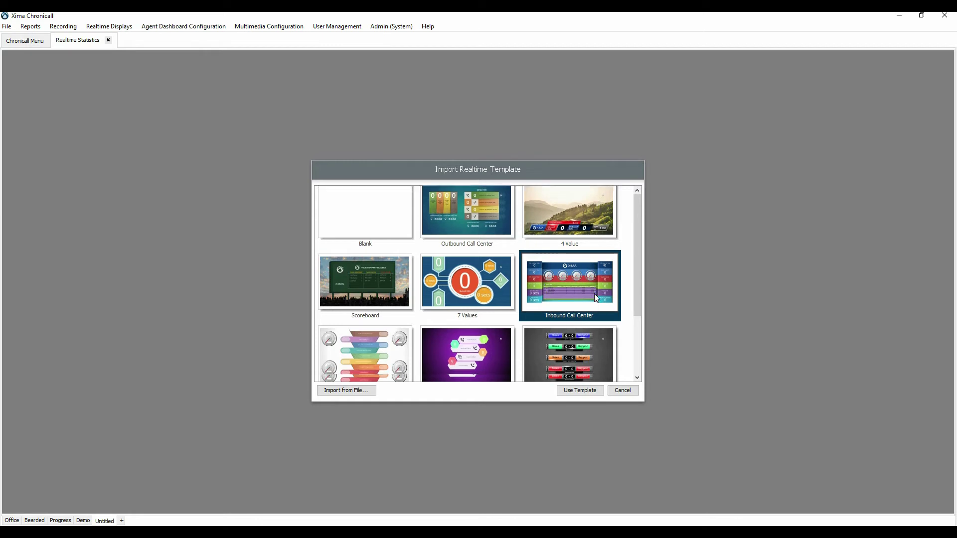
scroll(594, 294, "down", 3)
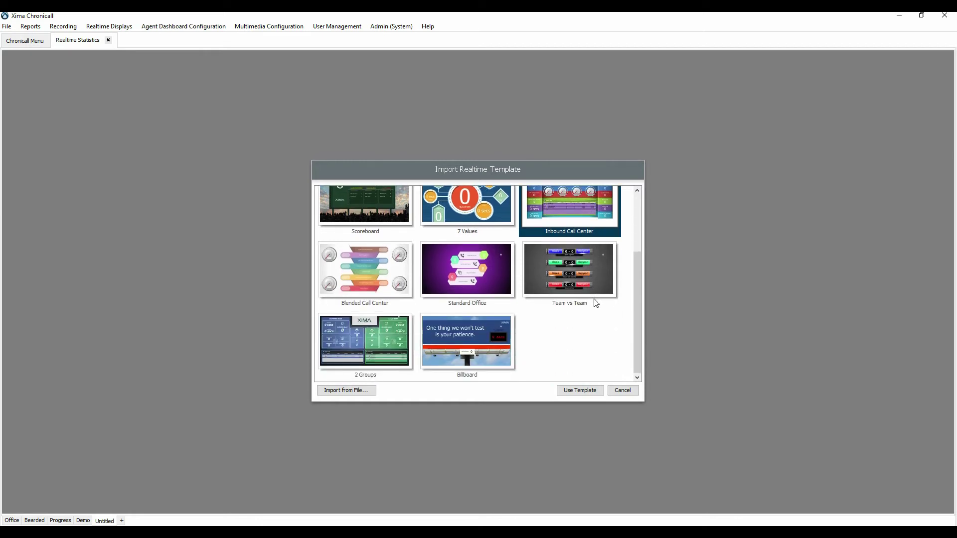
left_click(368, 346)
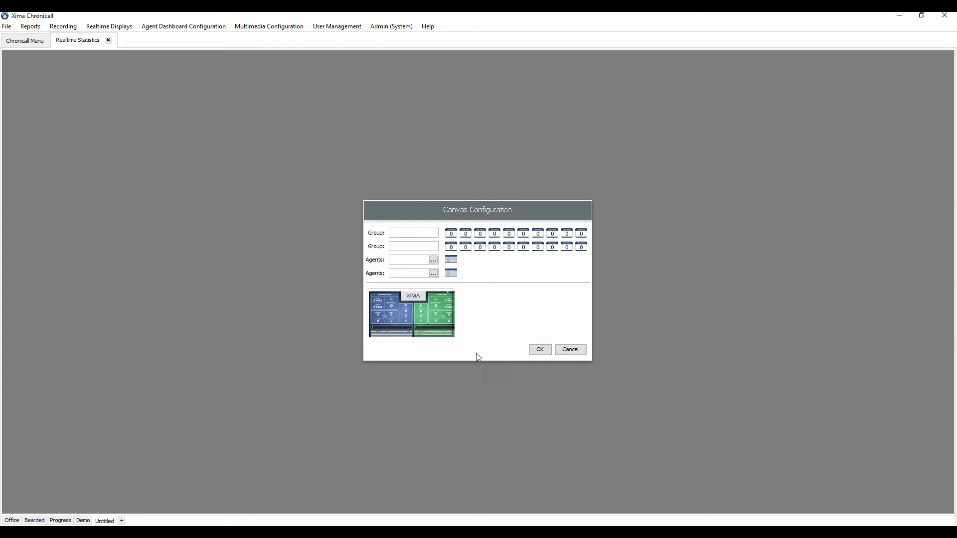
- Assign Appointments as the canvas's first group and Billing as its second group
left_click(411, 232)
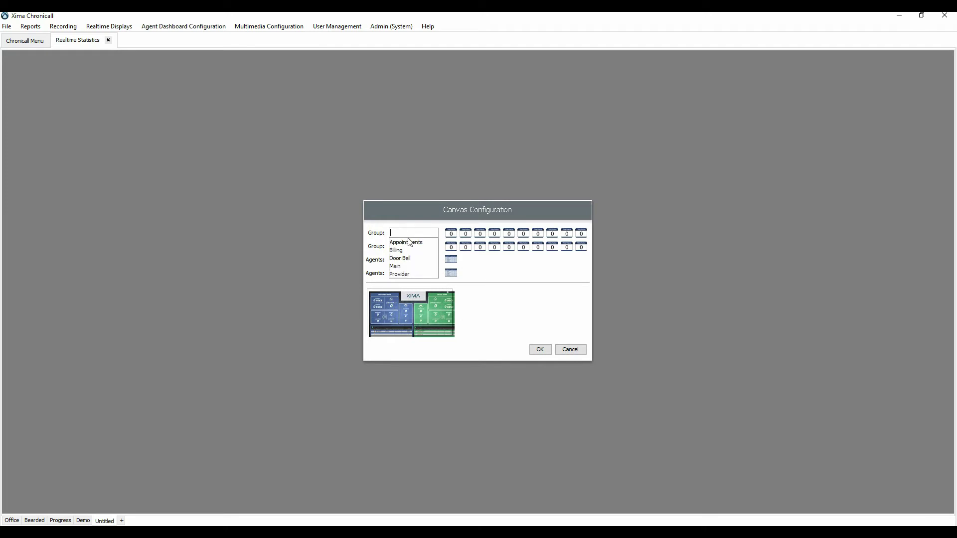
left_click(409, 242)
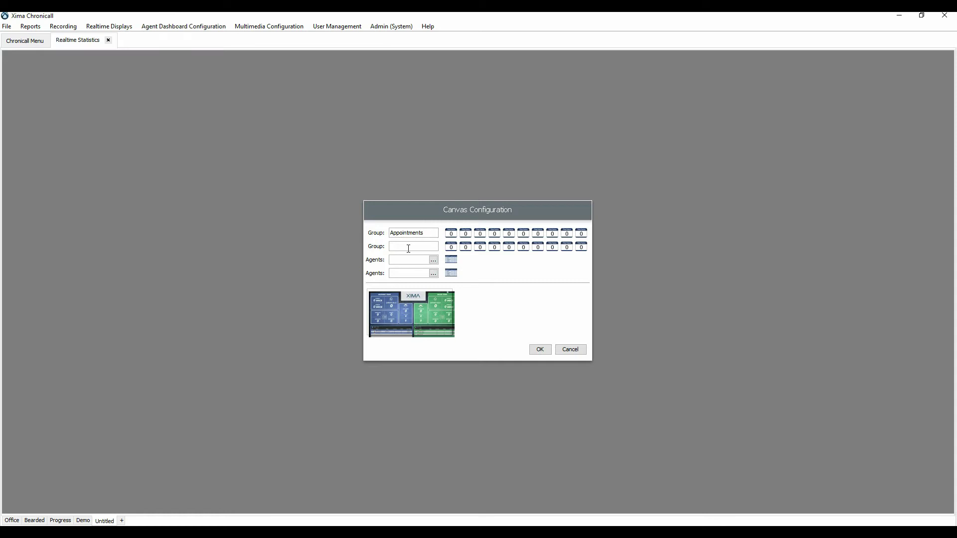
left_click(409, 248)
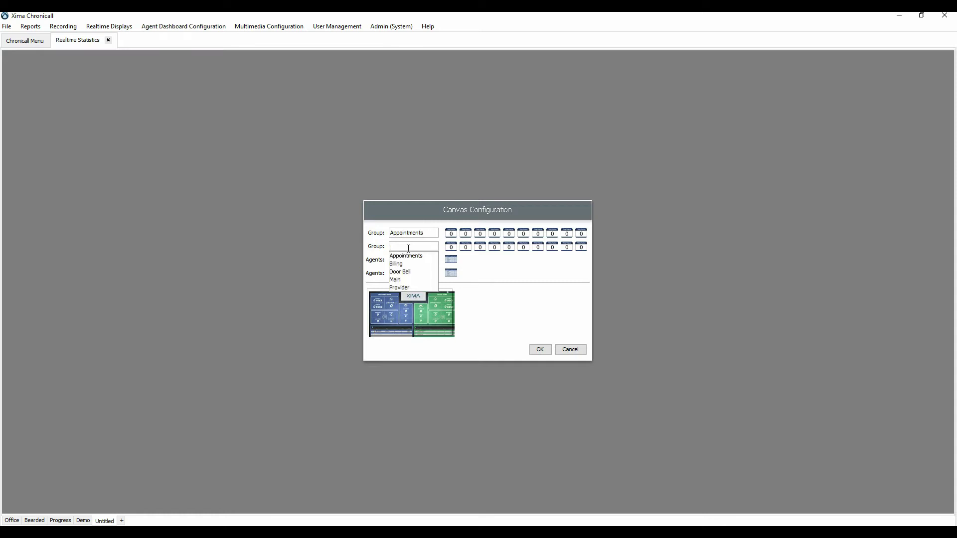
left_click(404, 264)
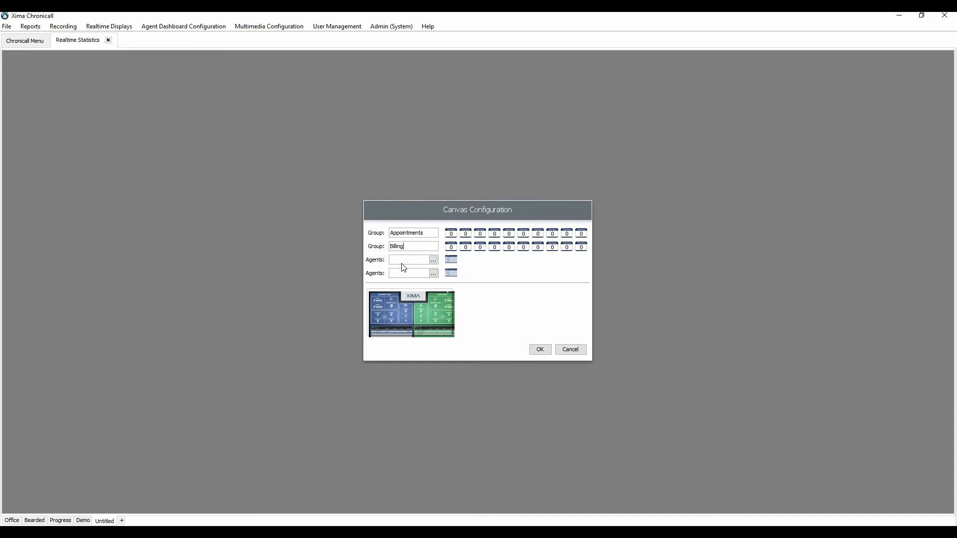
- Assign the Customer Service role to the first Agents field of the canvas configuration
left_click(433, 260)
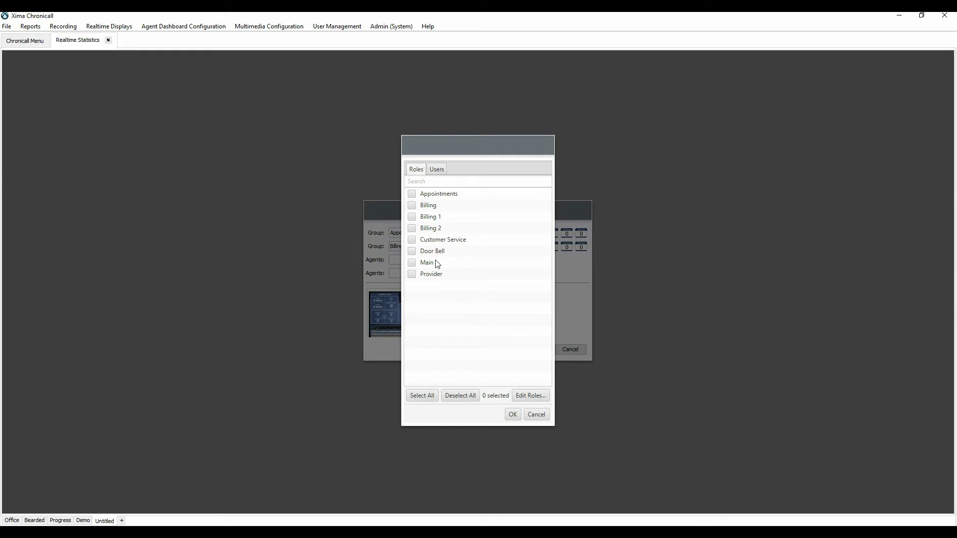
left_click(437, 170)
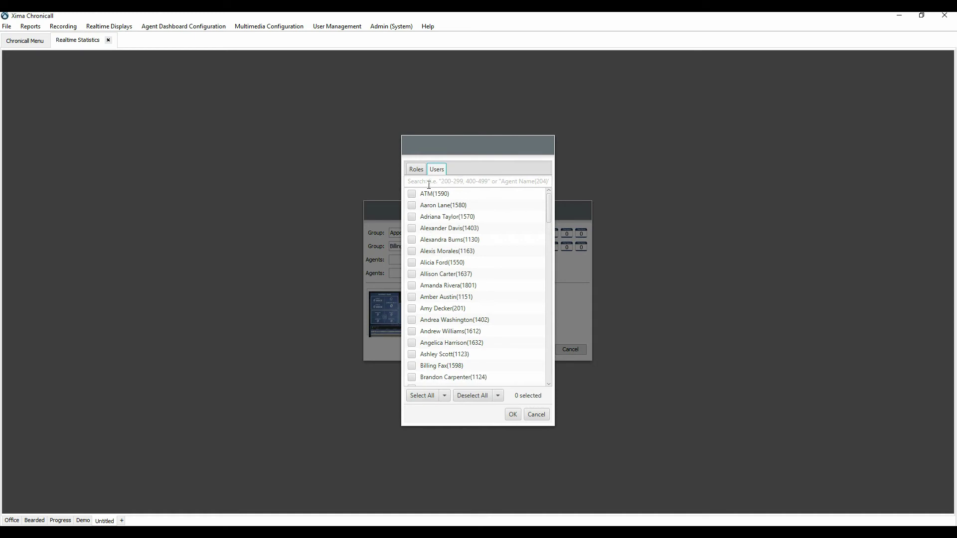
left_click(416, 170)
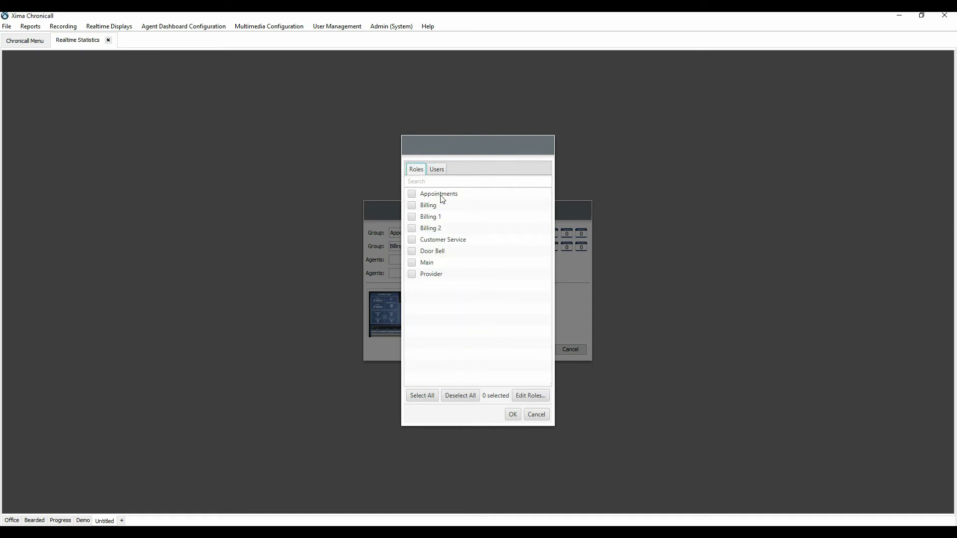
left_click(416, 242)
left_click(510, 414)
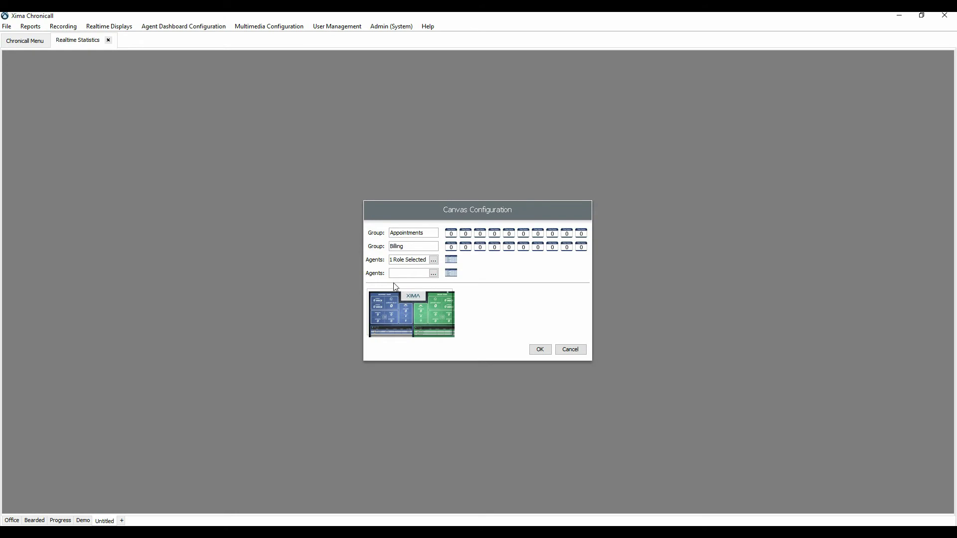
- Assign the Billing 1 role to the second Agents field and create the 2 Groups canvas
left_click(433, 273)
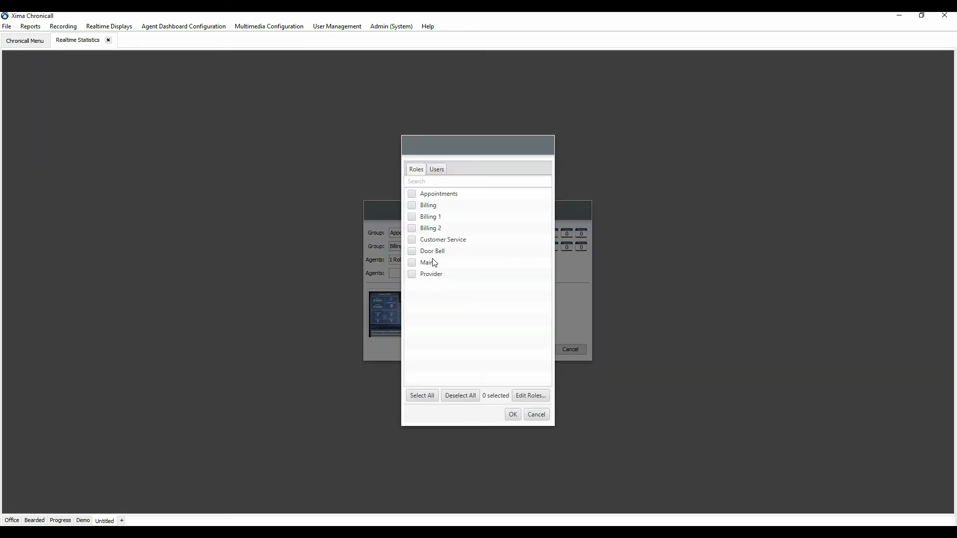
left_click(412, 217)
left_click(513, 414)
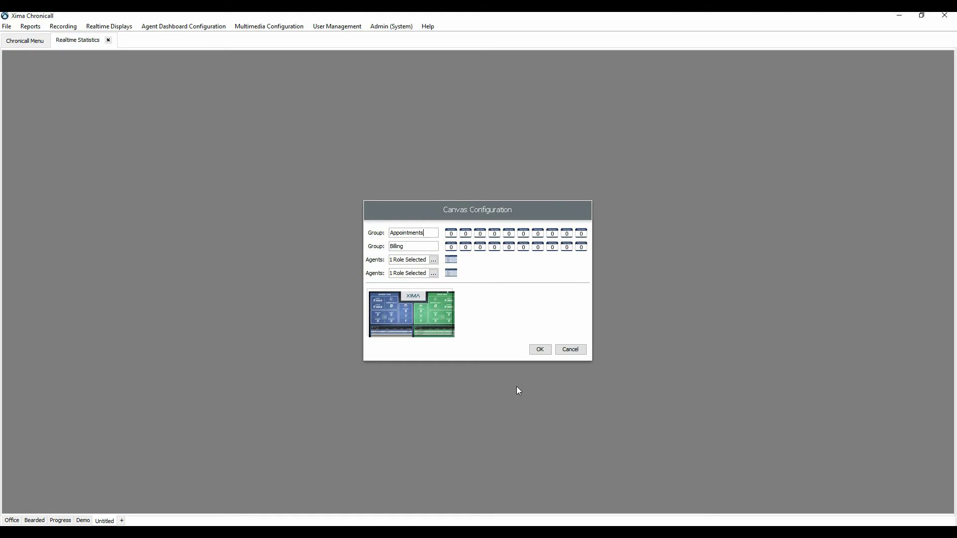
left_click(540, 349)
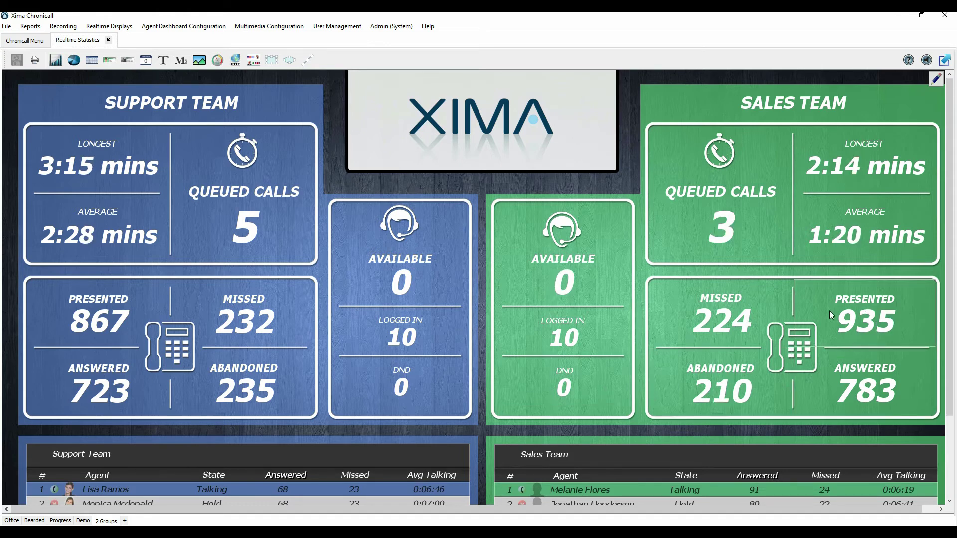
- Inspect the properties and realtime value settings of the Sales Team's Presented widget, leaving them unmodified
left_click(879, 305)
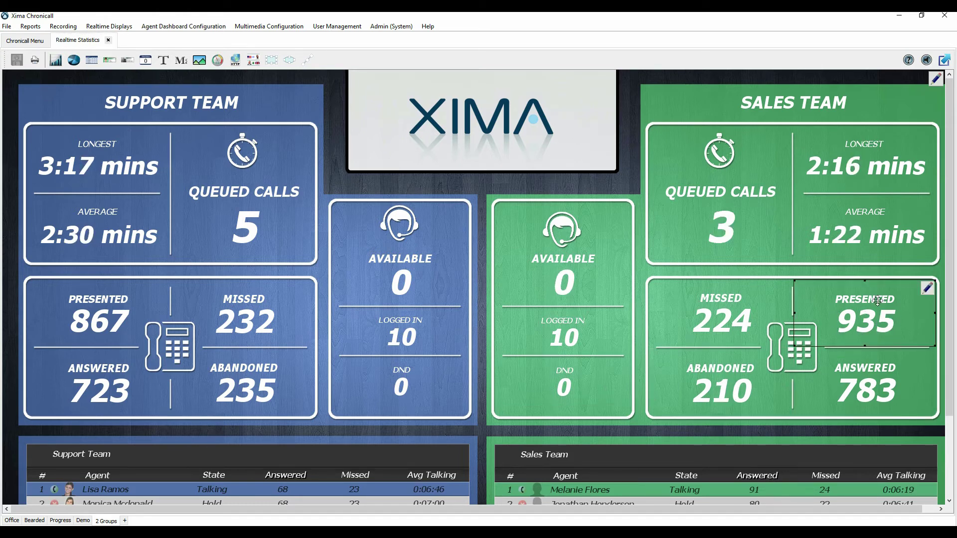
left_click(927, 289)
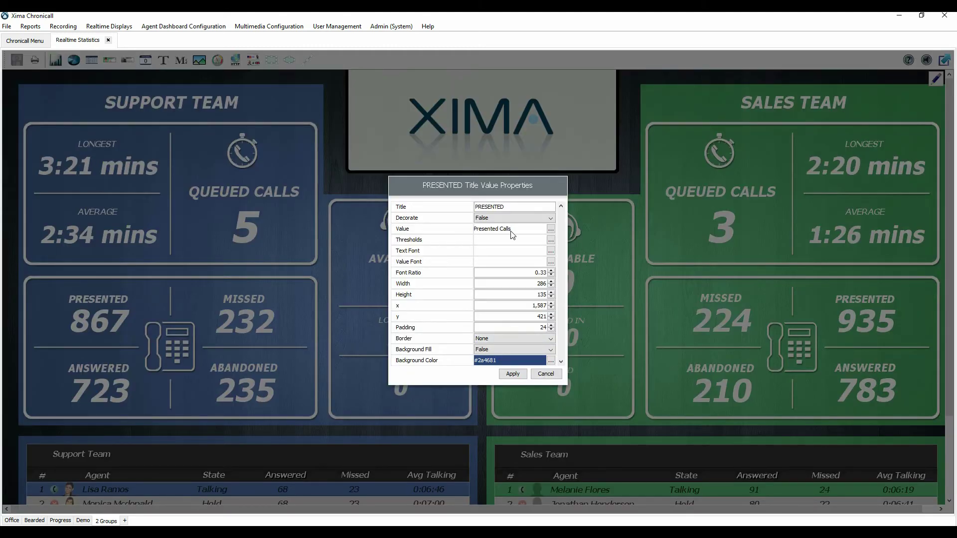
left_click(550, 229)
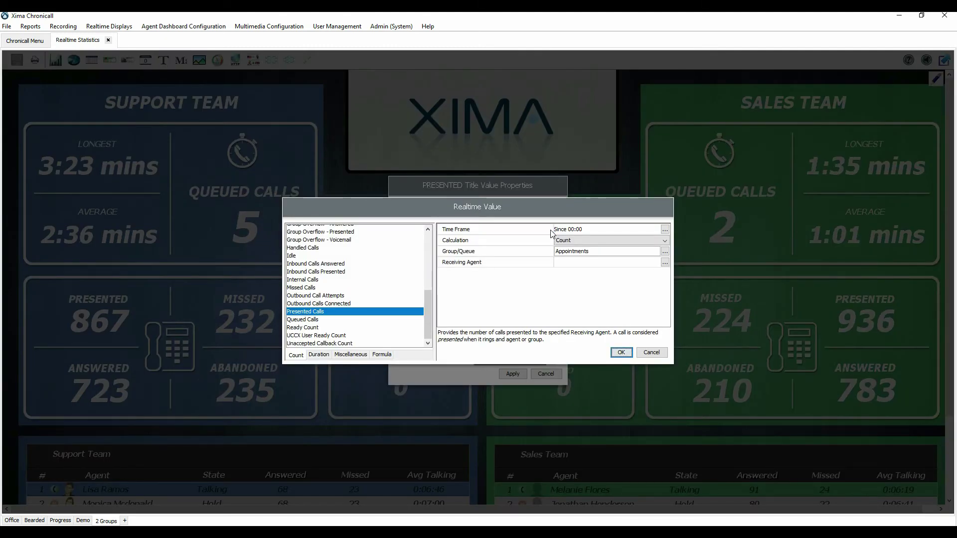
left_click(648, 353)
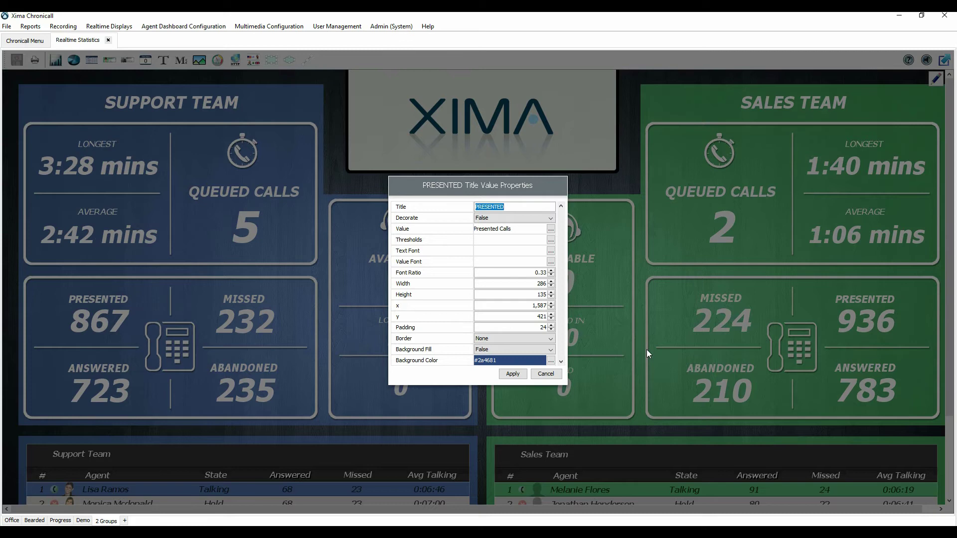
left_click(547, 374)
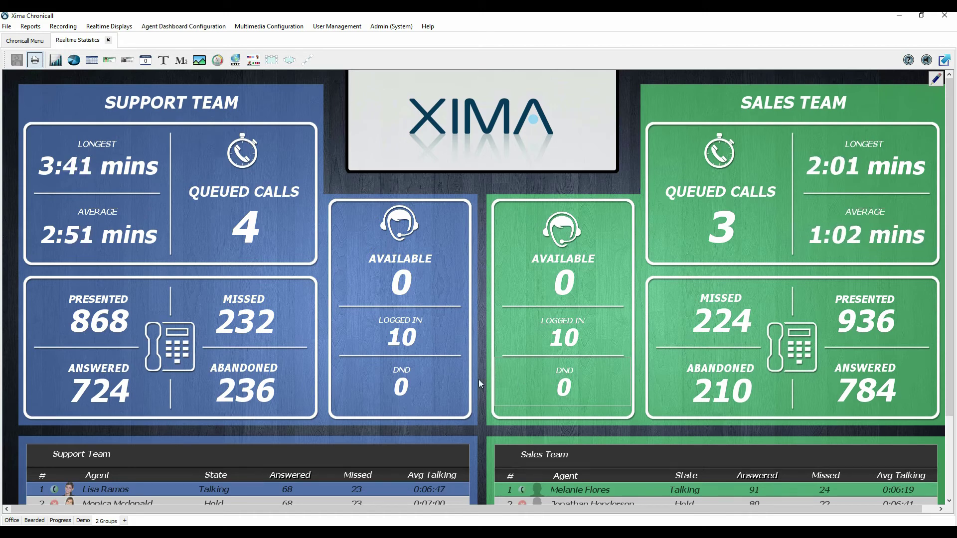
- Start exporting the 2 Groups canvas as a Xima Realtime Canvas file and cancel without saving
right_click(106, 521)
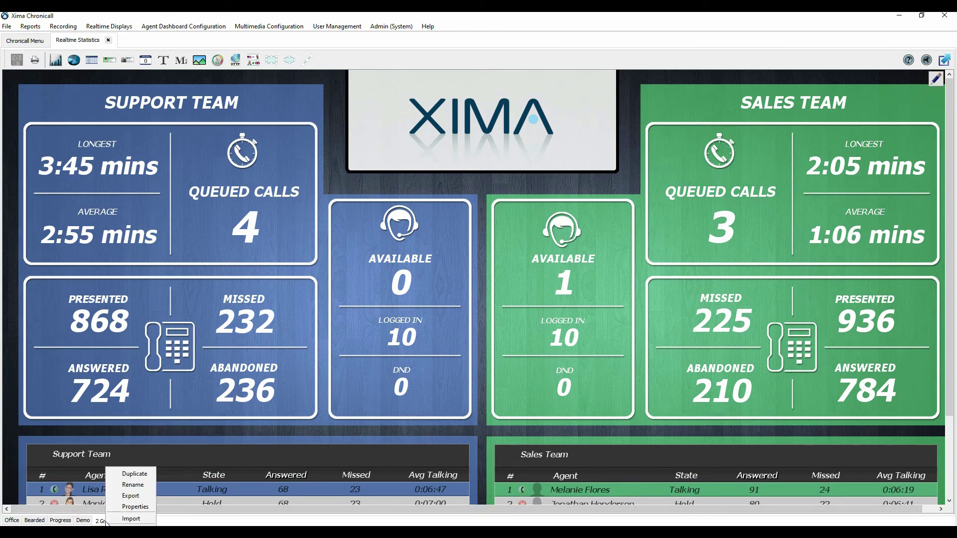
left_click(136, 495)
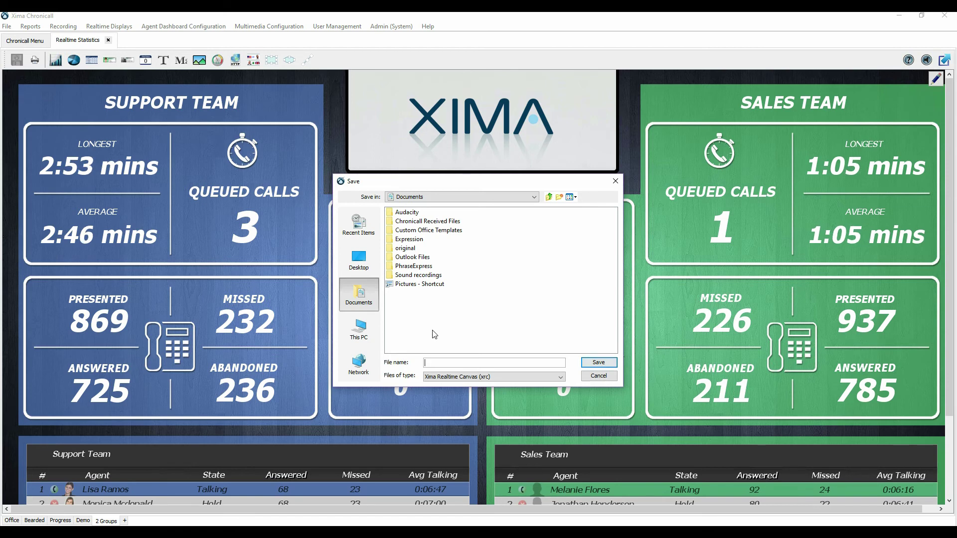
left_click(594, 376)
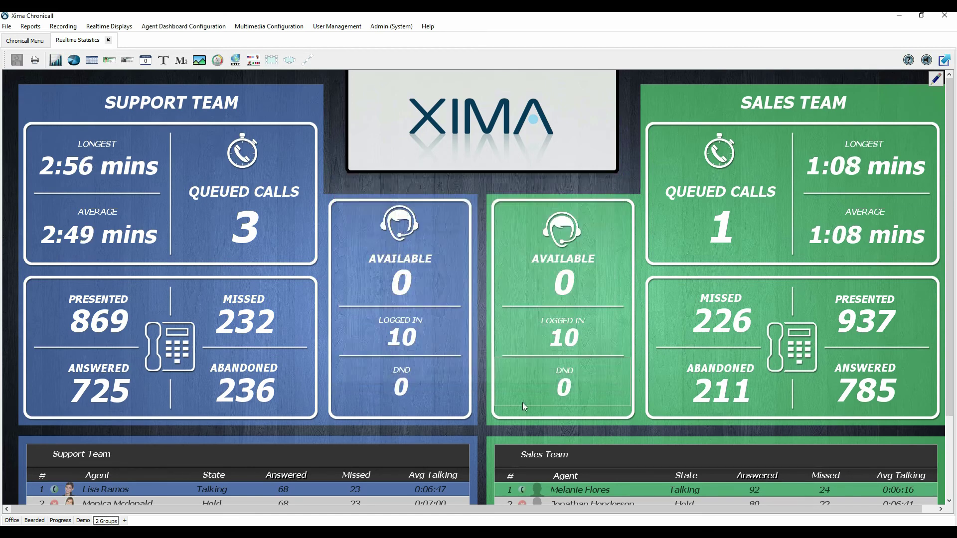
- Add another canvas by importing the test wallboard .xrc file from the Desktop
left_click(125, 521)
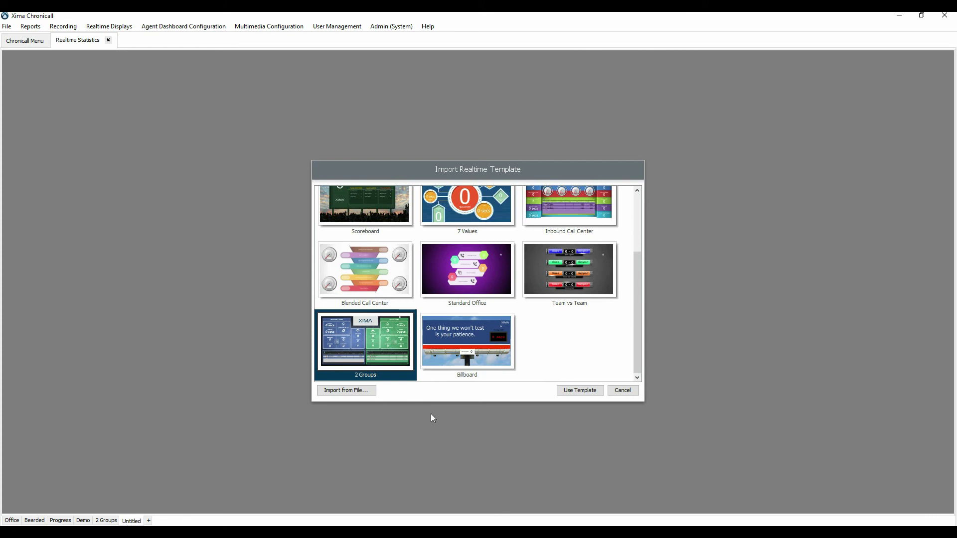
left_click(367, 391)
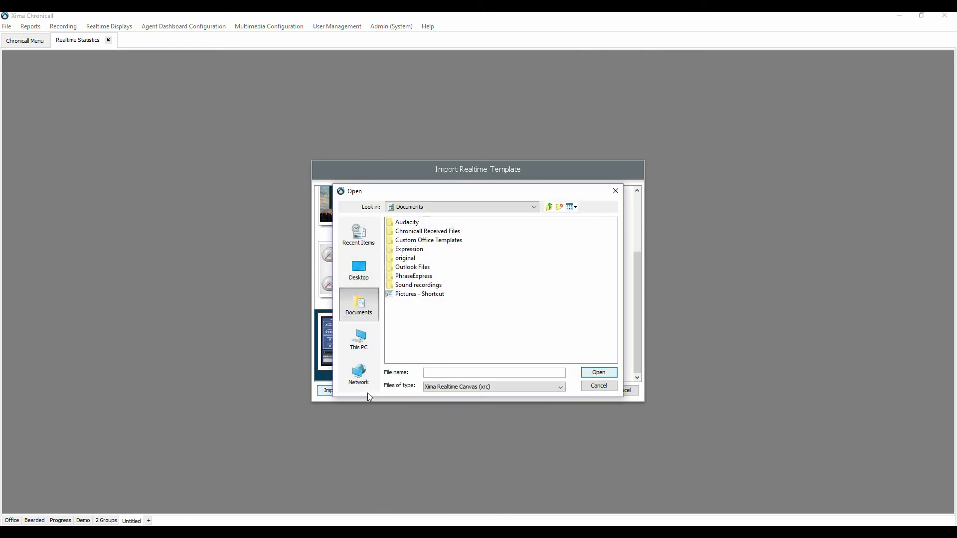
left_click(363, 283)
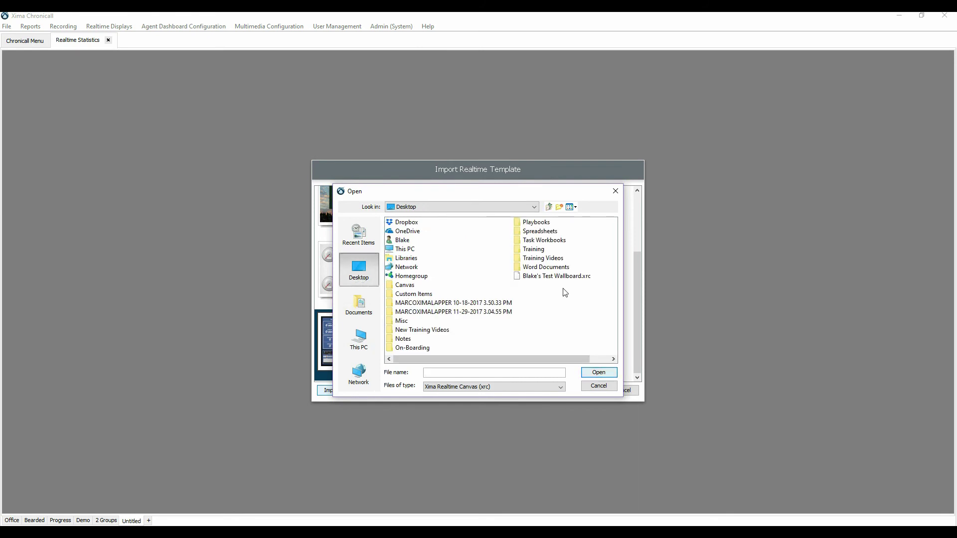
left_click(566, 277)
left_click(593, 377)
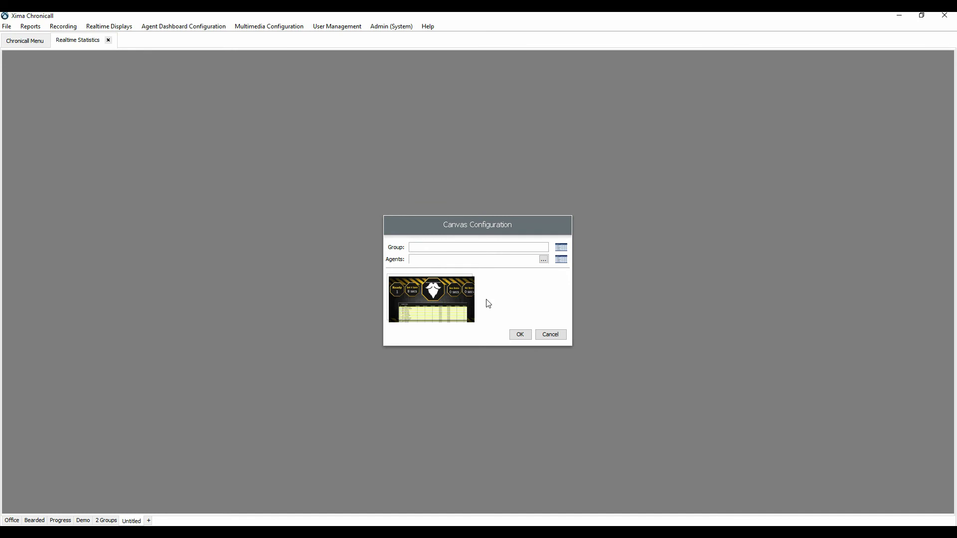
- Set the imported canvas's group to Appointments and its agents to the Customer Service role, and create it
left_click(433, 247)
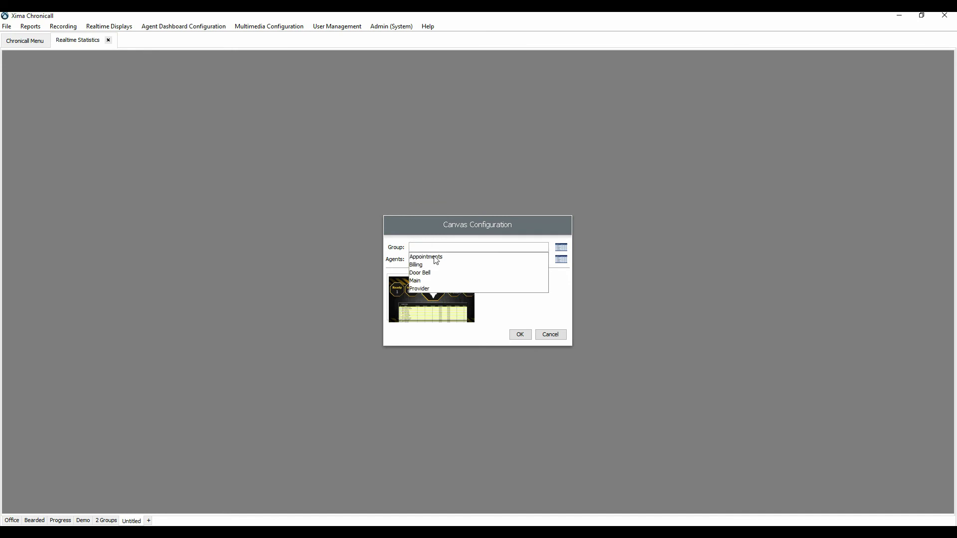
left_click(436, 258)
left_click(544, 259)
left_click(412, 240)
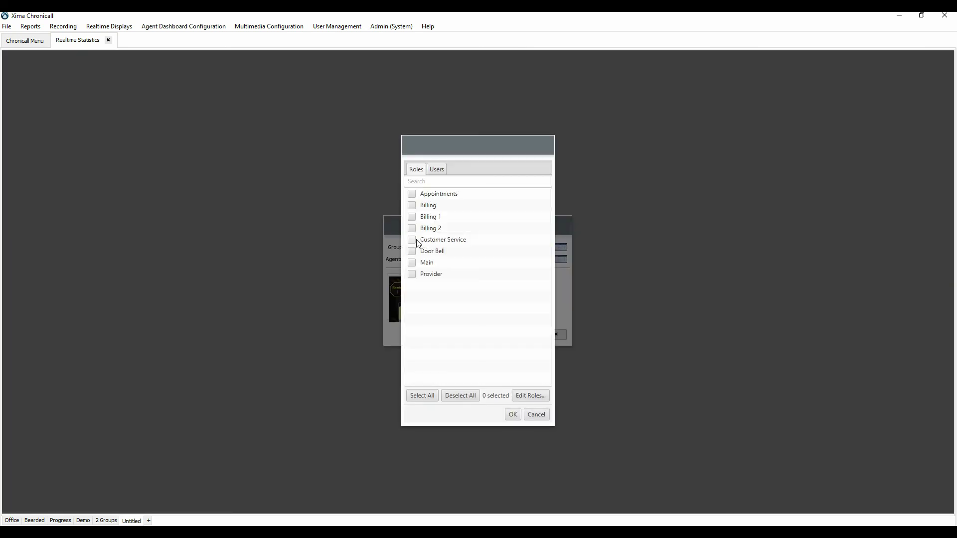
left_click(511, 415)
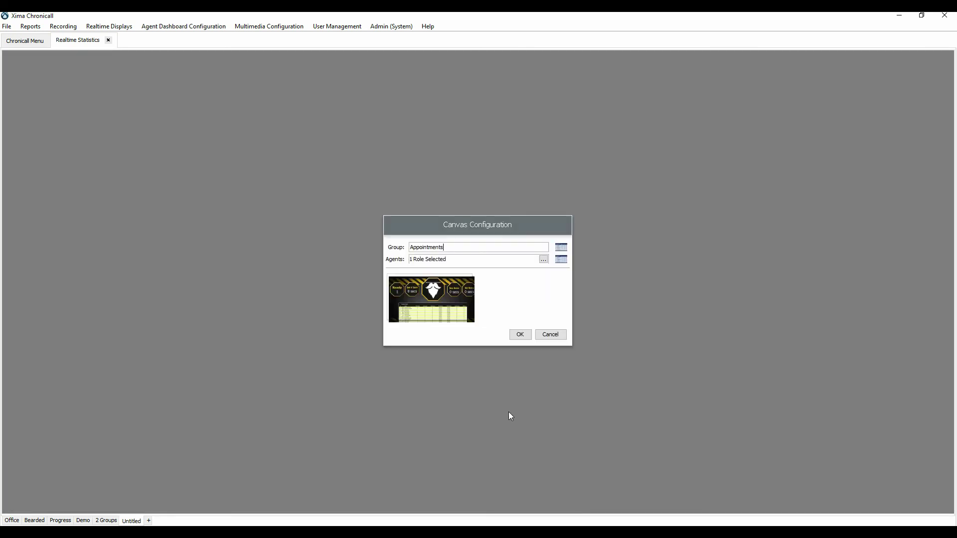
left_click(516, 333)
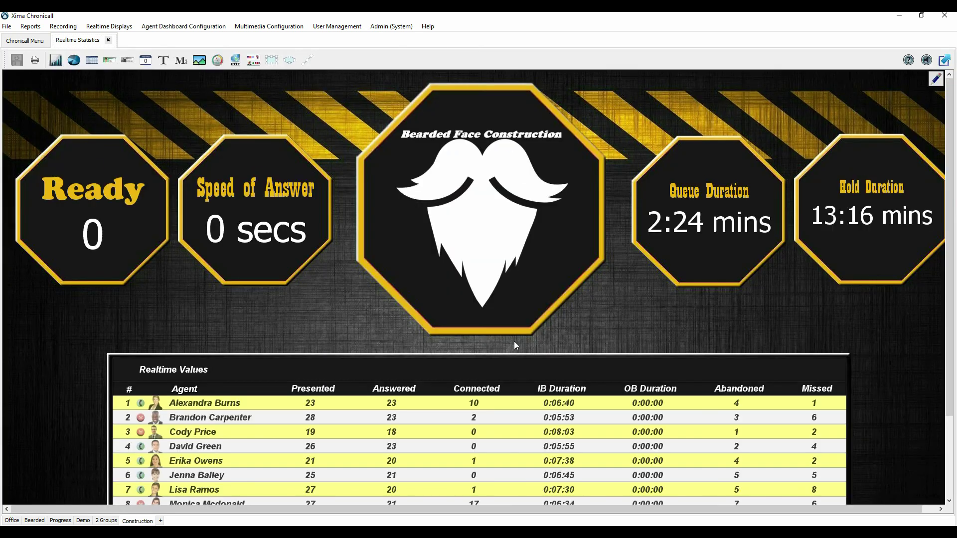